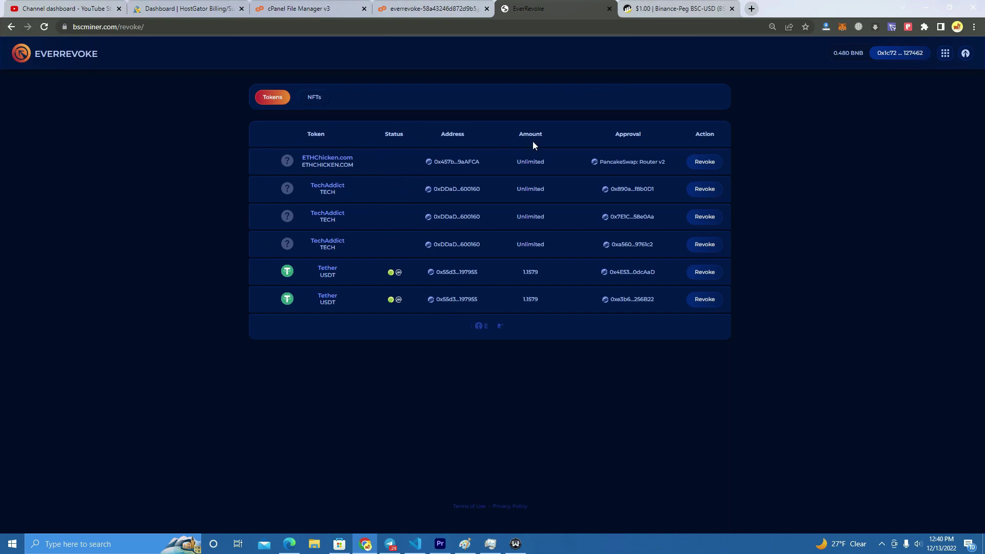
- Switch to the Binance-Peg BSC-USD token page in BscScan
left_click(674, 6)
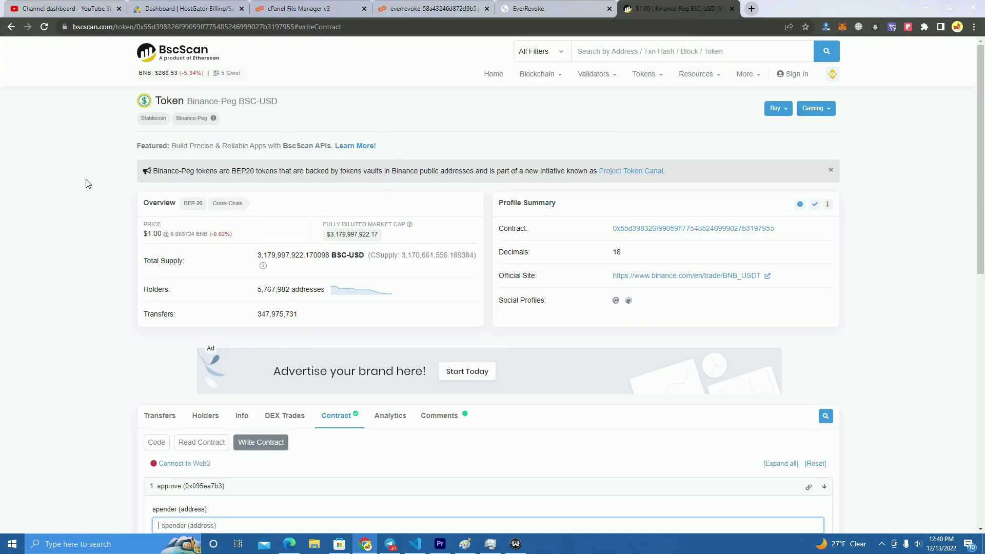
scroll(286, 253, "down", 1)
scroll(205, 241, "down", 2)
scroll(139, 233, "up", 4)
- Highlight the 'Token Binance-Peg BSC-USD' heading, then move down to the Write Contract approve function
triple_click(347, 107)
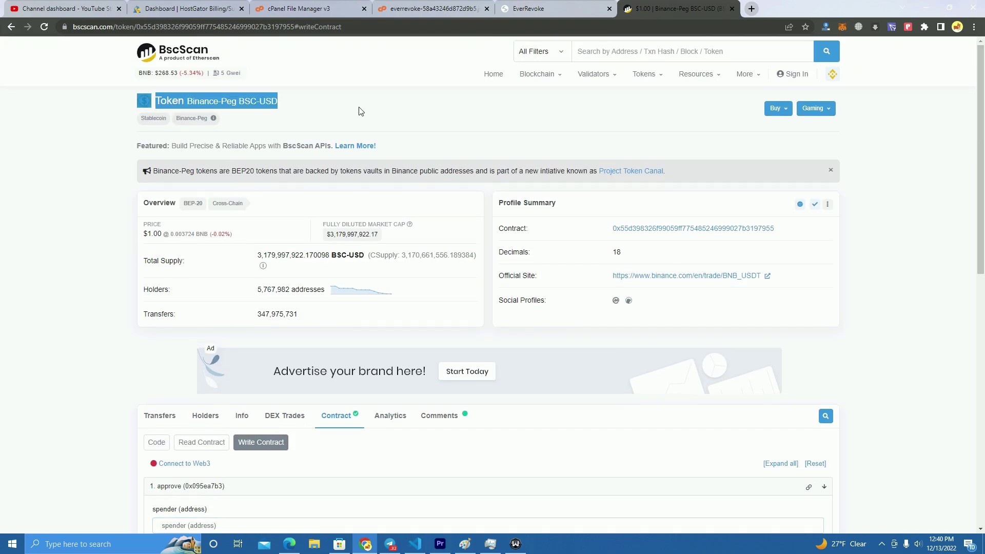
left_click(323, 107)
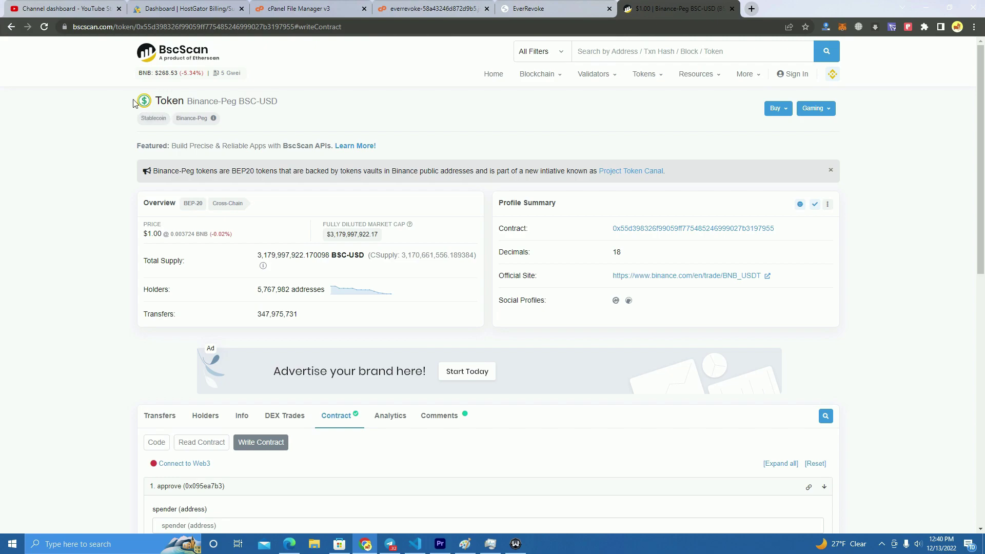
triple_click(310, 101)
left_click(316, 105)
left_click_drag(316, 105, 137, 107)
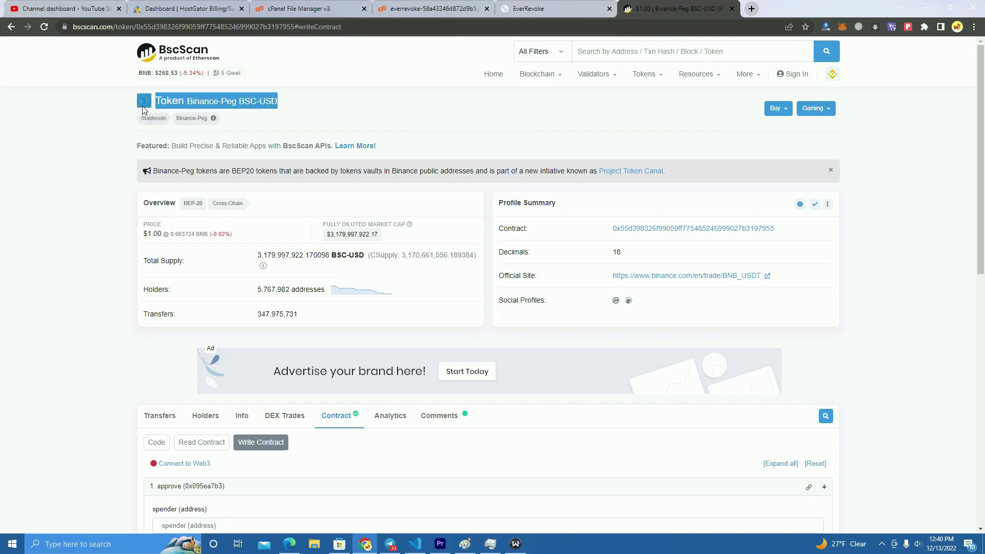
left_click(305, 108)
left_click_drag(309, 106, 133, 110)
scroll(460, 183, "down", 4)
scroll(205, 221, "up", 4)
scroll(123, 257, "down", 4)
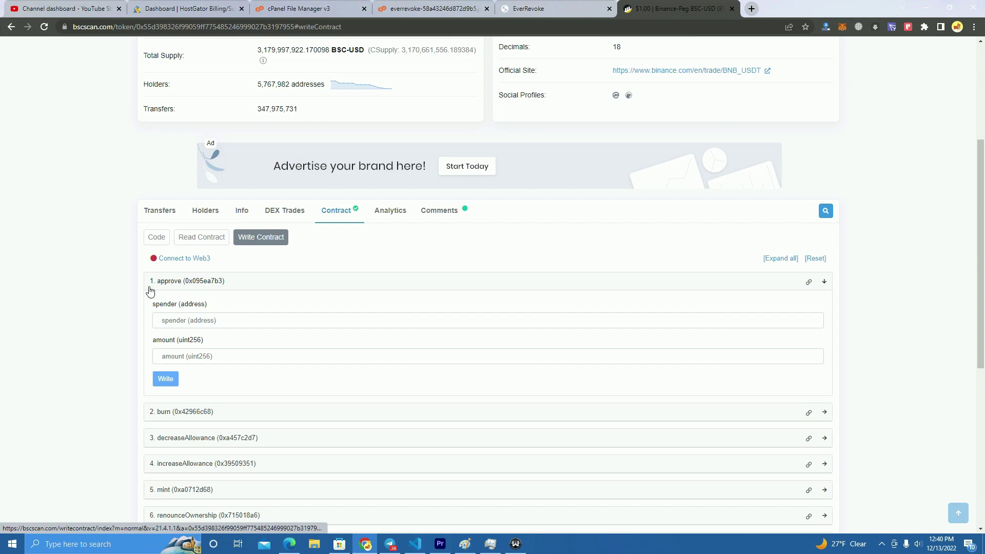
left_click(176, 319)
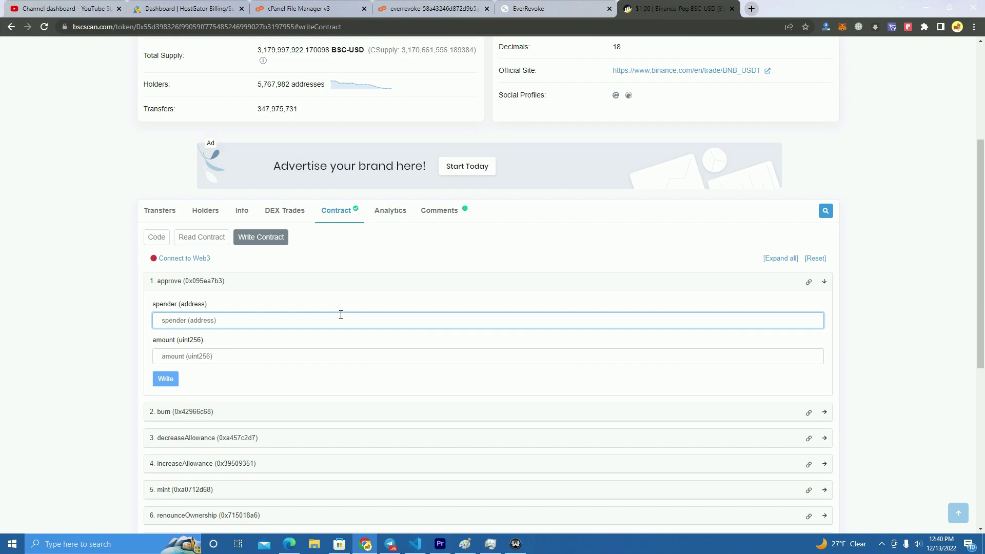
left_click(198, 356)
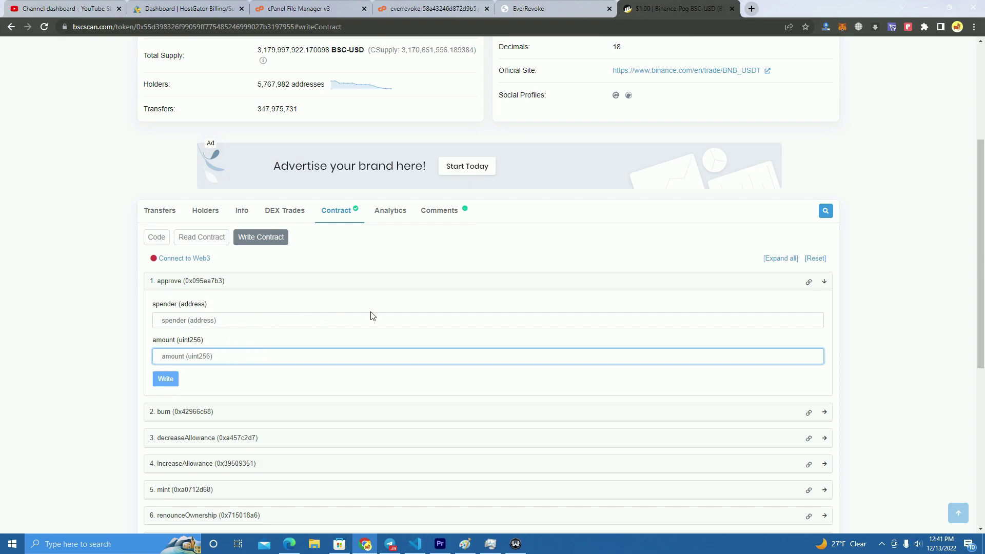
left_click(296, 319)
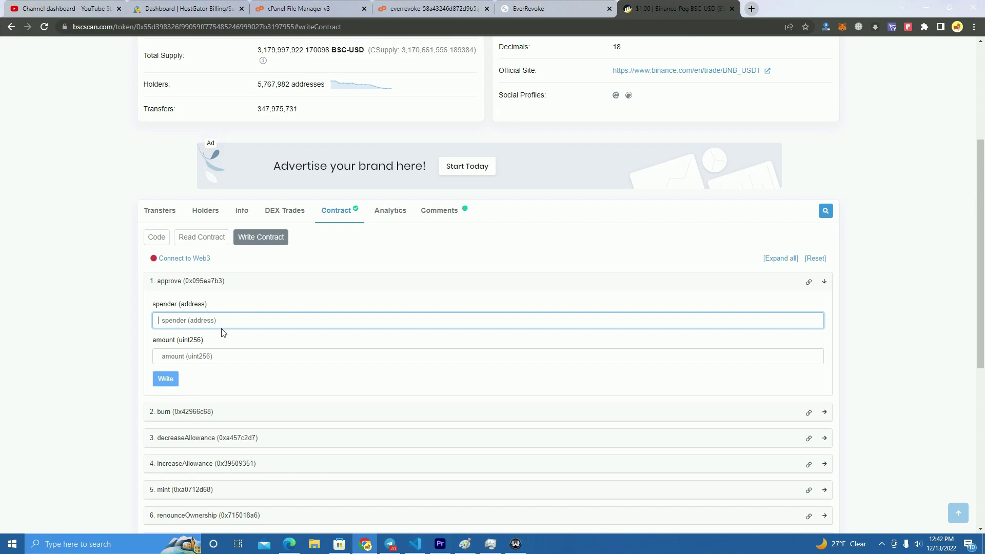
- Expand the 8. transferFrom function on the BSC-USD Write Contract page
left_click(192, 355)
scroll(154, 293, "down", 4)
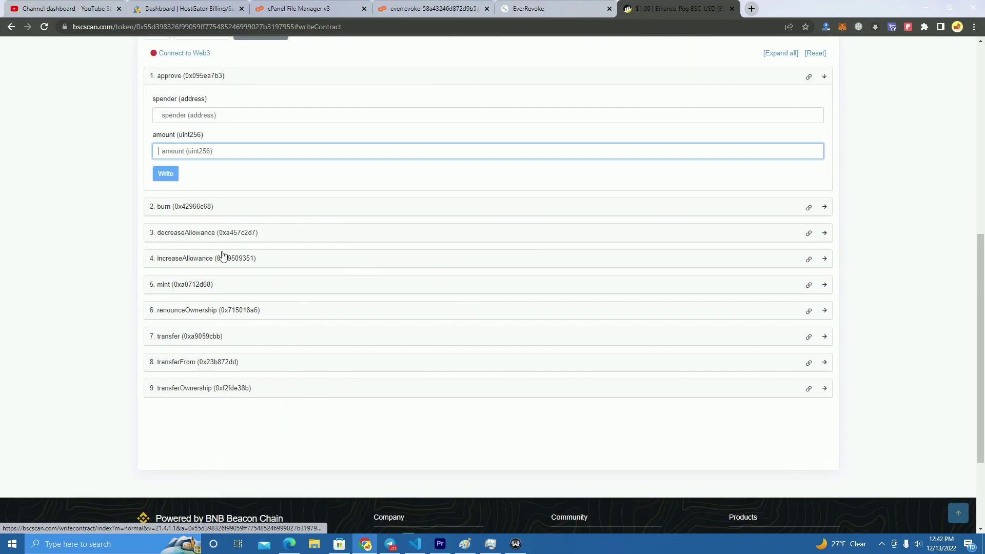
left_click(251, 362)
scroll(253, 364, "down", 2)
- Go through the approve spender/amount and transferFrom sender, recipient and amount fields, leaving them empty
left_click(218, 298)
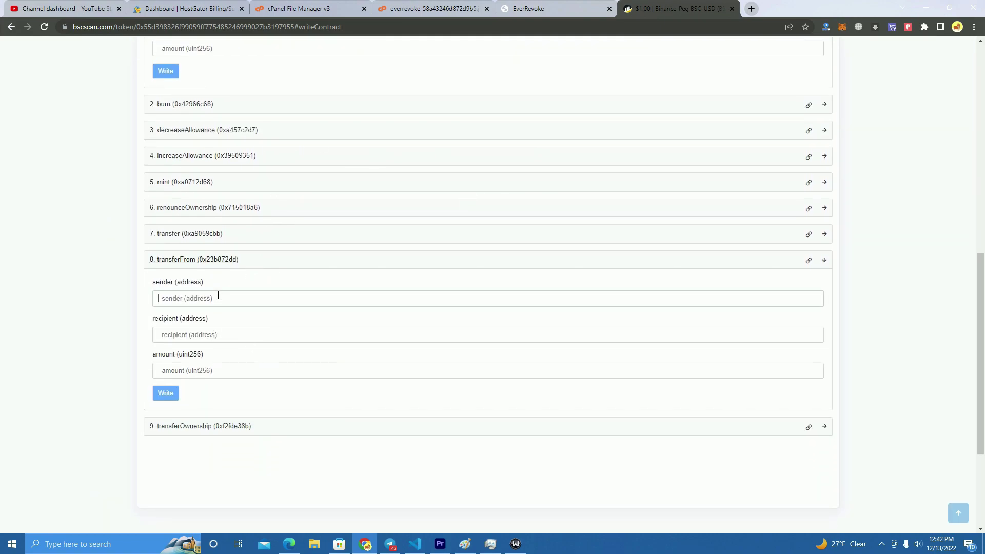
scroll(154, 237, "up", 3)
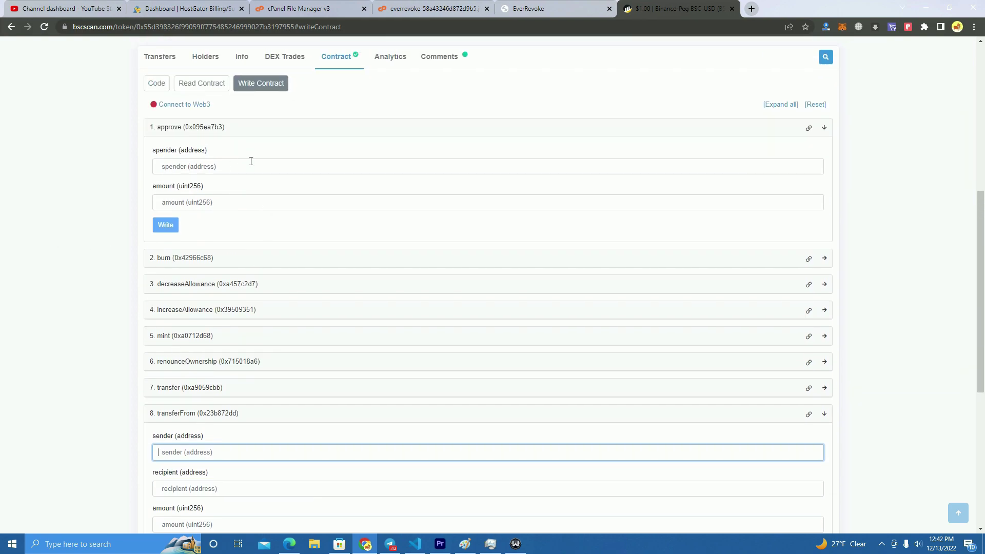
left_click(177, 162)
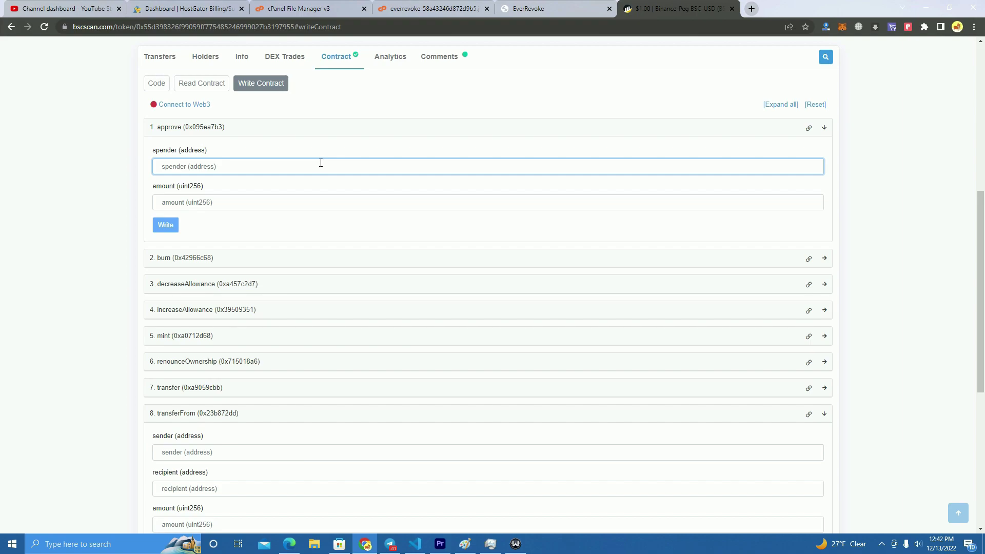
left_click(172, 203)
scroll(269, 205, "down", 5)
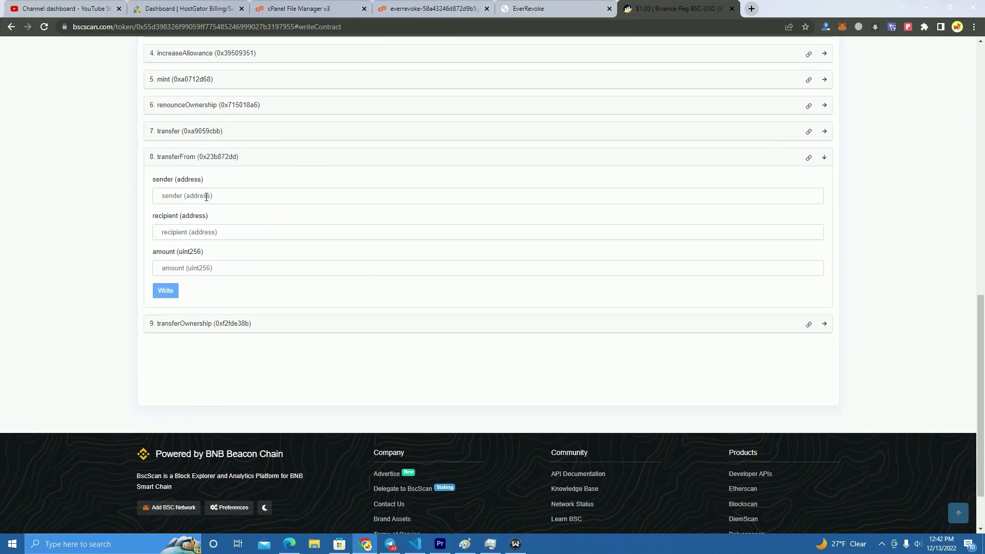
left_click(204, 196)
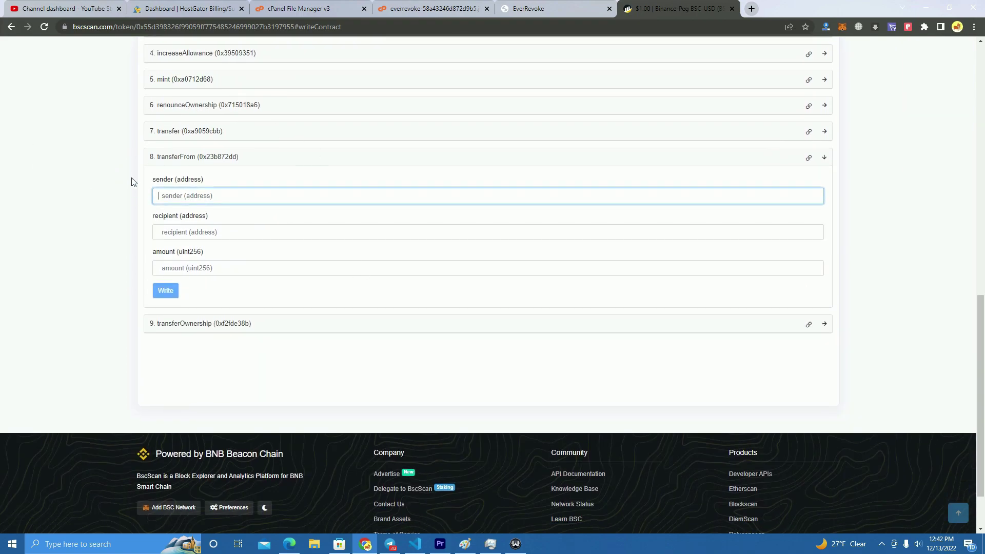
left_click(191, 233)
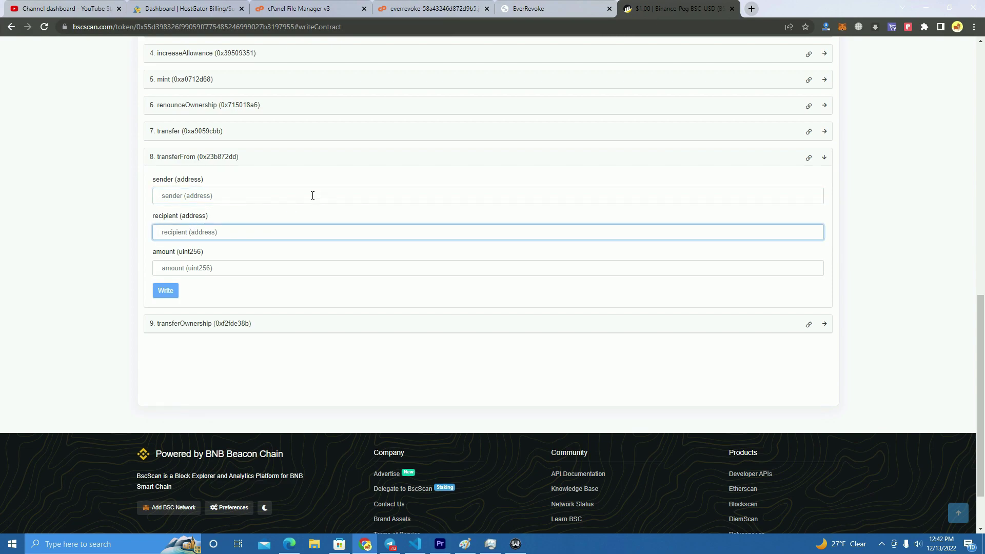
left_click(250, 267)
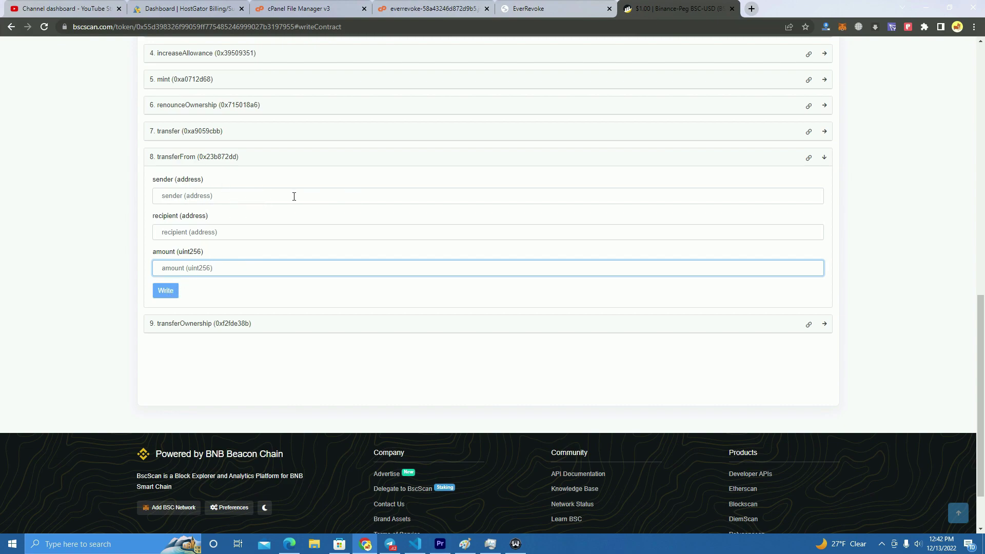
scroll(359, 231, "up", 3)
- Go to the BscScan home page, then return to EverRevoke's list of six approvals
scroll(281, 305, "up", 5)
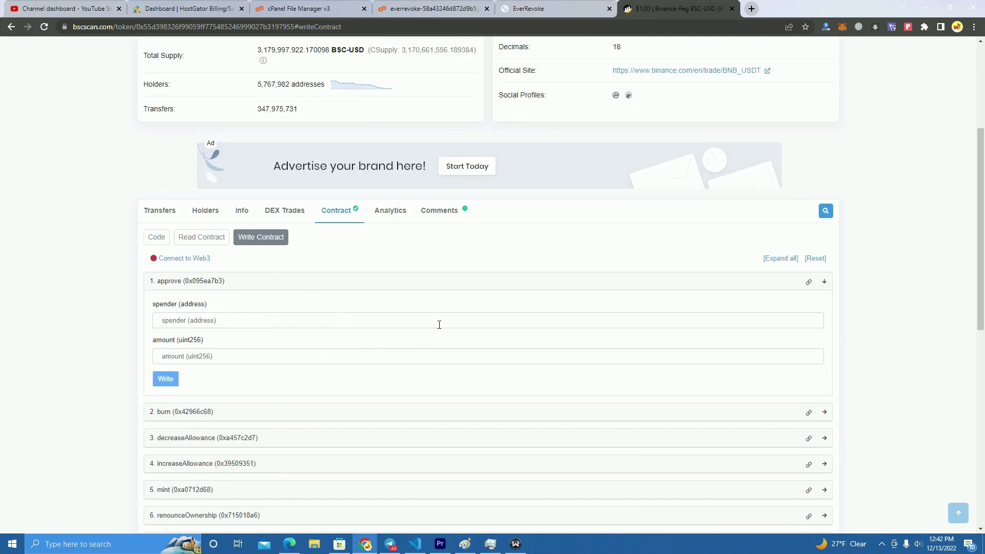
scroll(291, 284, "up", 4)
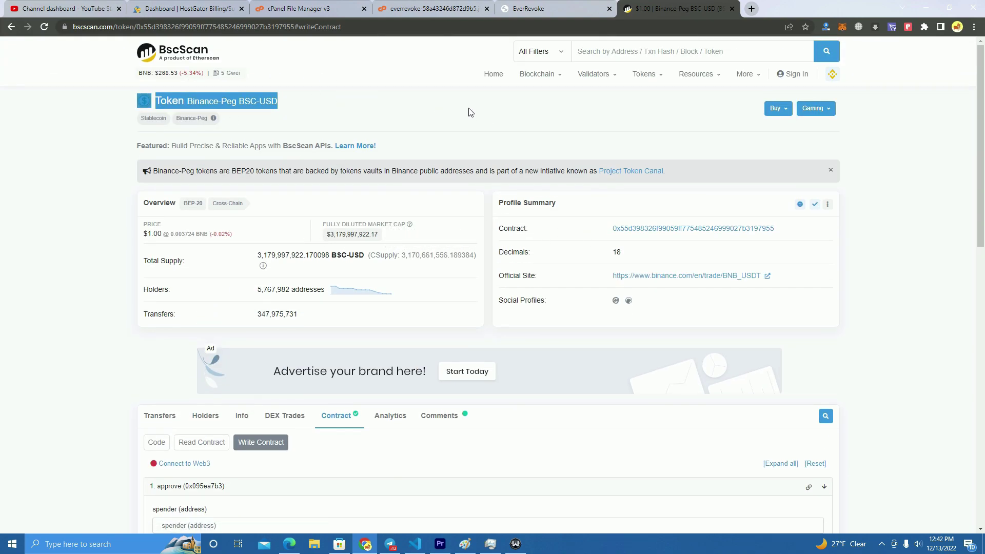
scroll(290, 251, "down", 1)
scroll(290, 251, "down", 3)
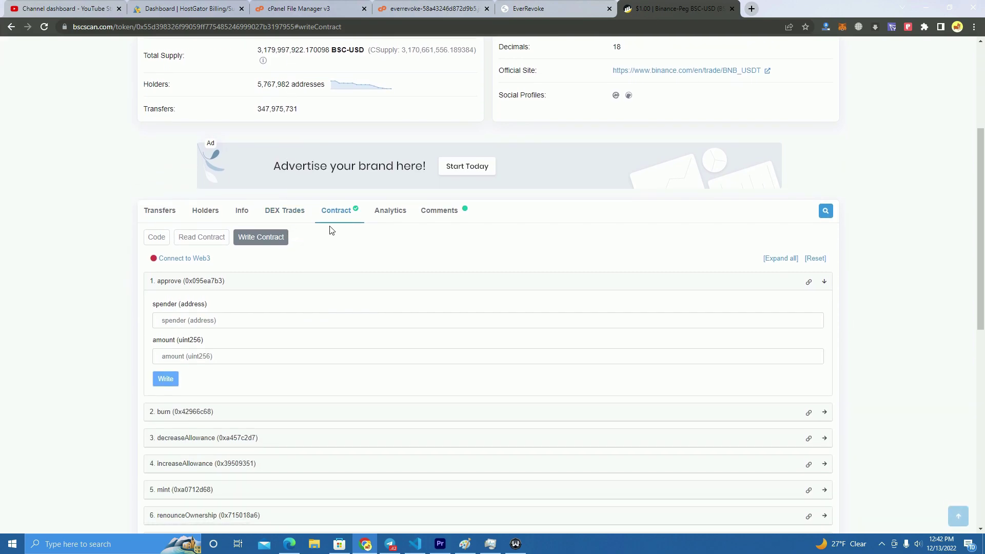
scroll(330, 229, "up", 4)
left_click(203, 56)
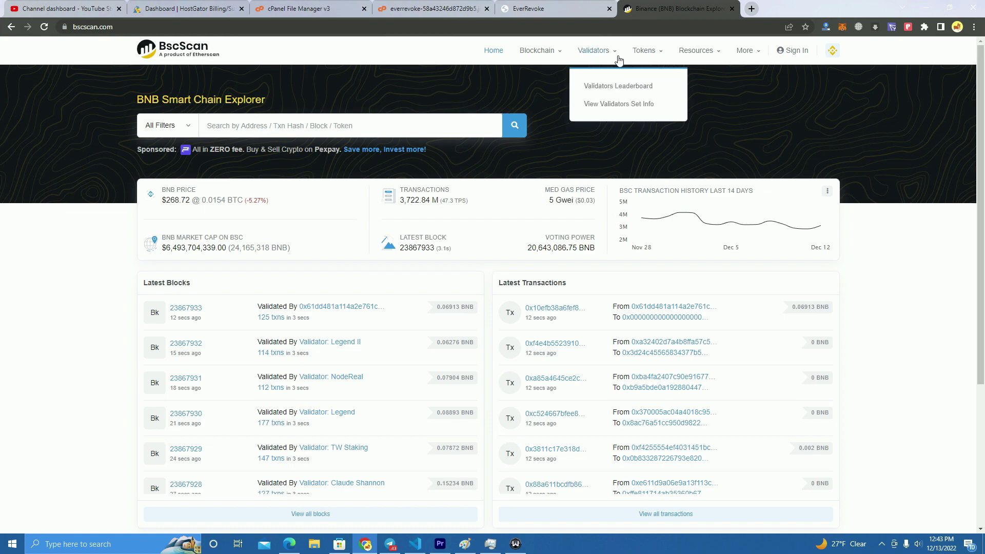
mouse_move(645, 51)
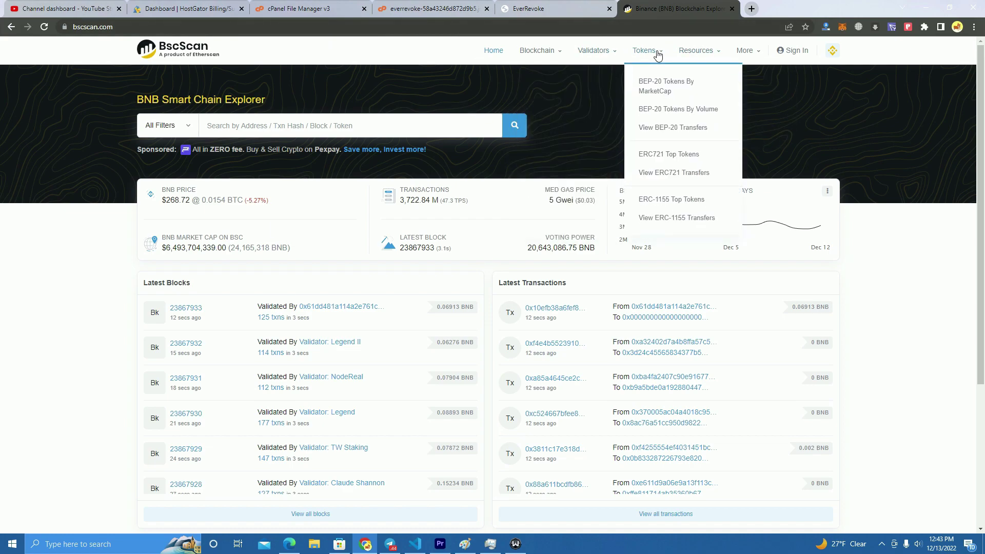
left_click(559, 6)
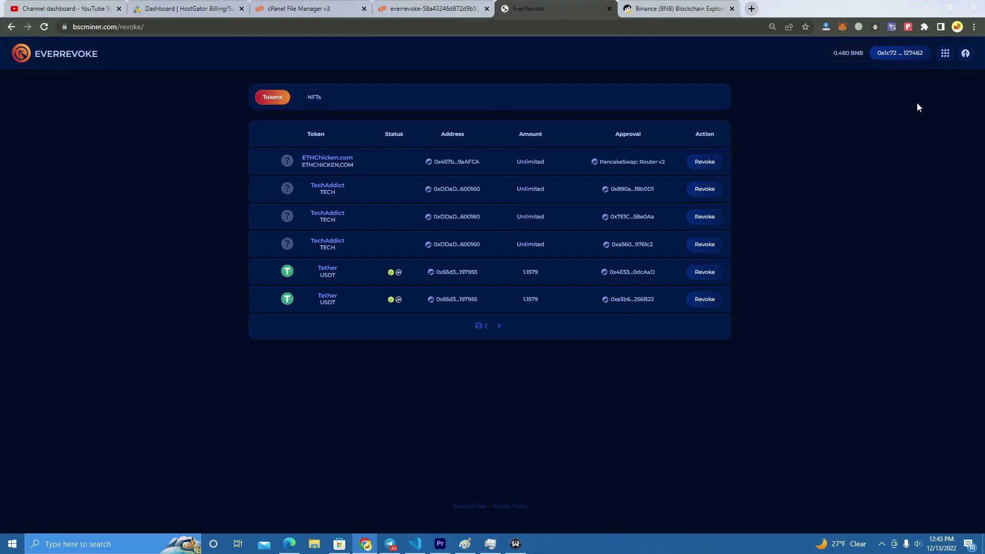
left_click(903, 54)
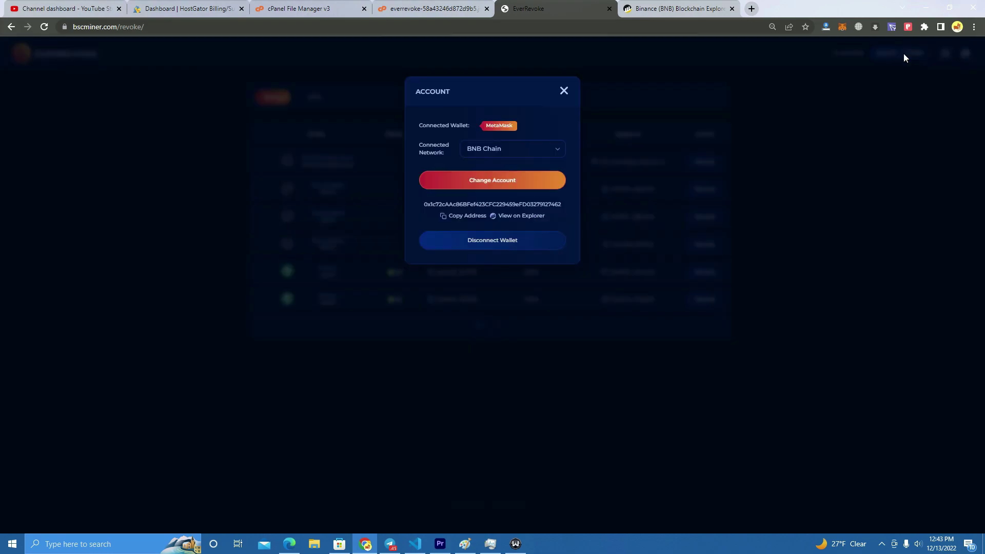
left_click(550, 148)
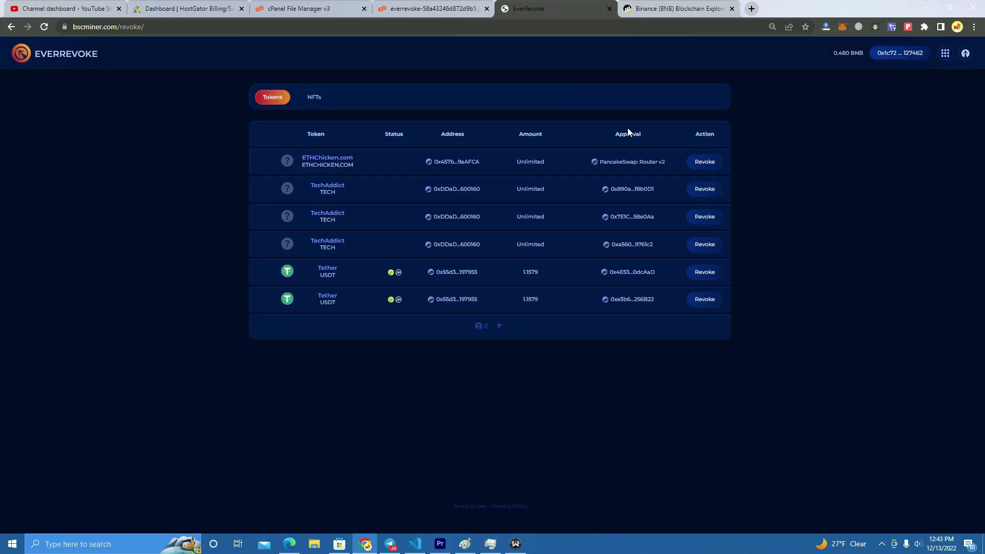
- Open BscScan's Token Approvals checker from the More menu
left_click(667, 8)
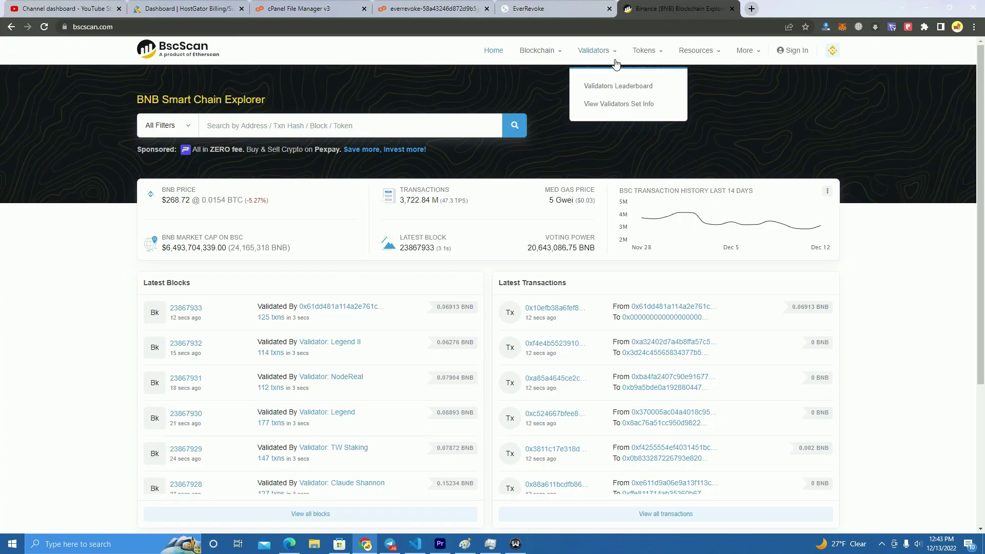
mouse_move(641, 51)
mouse_move(748, 51)
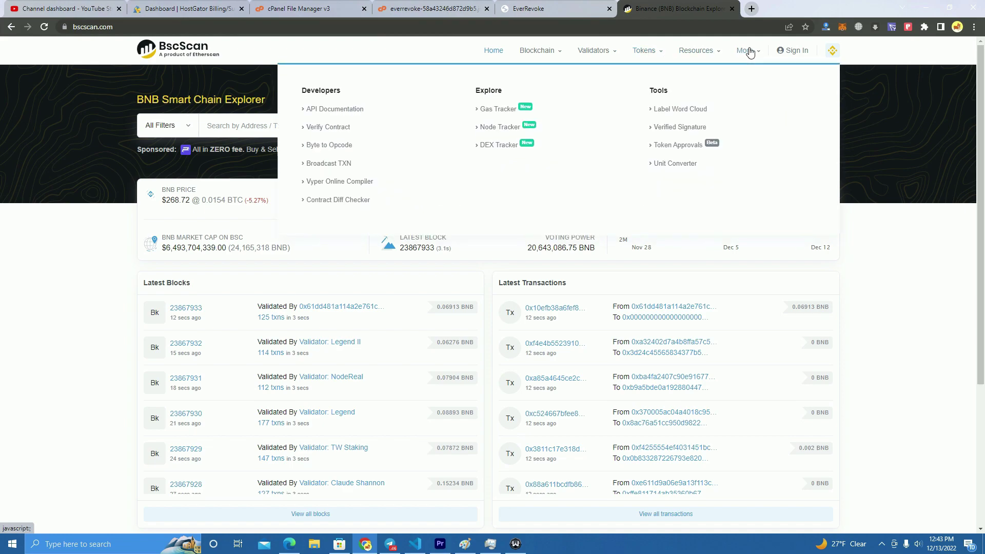
left_click(696, 148)
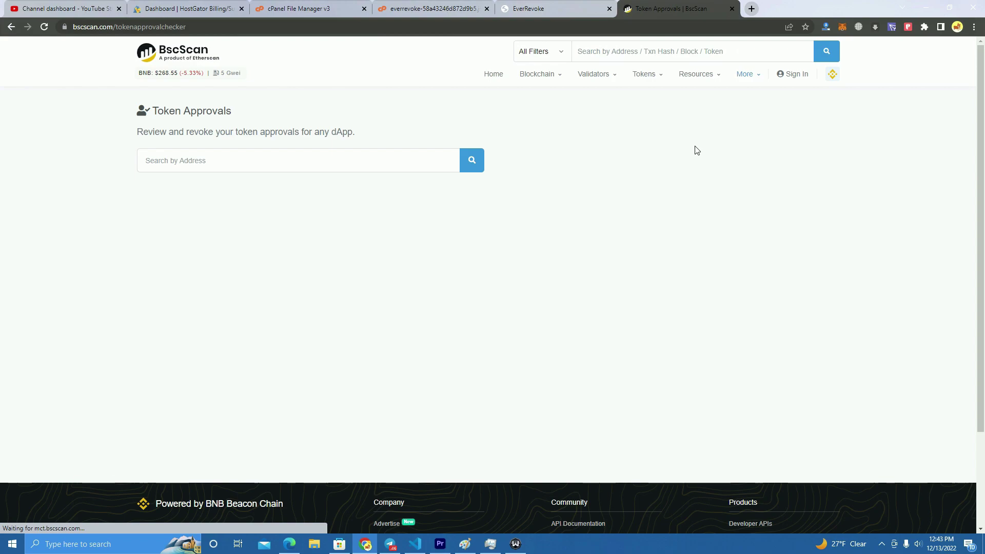
- Search the checker with the MetaMask wallet address, revealing six approved contracts
left_click(377, 167)
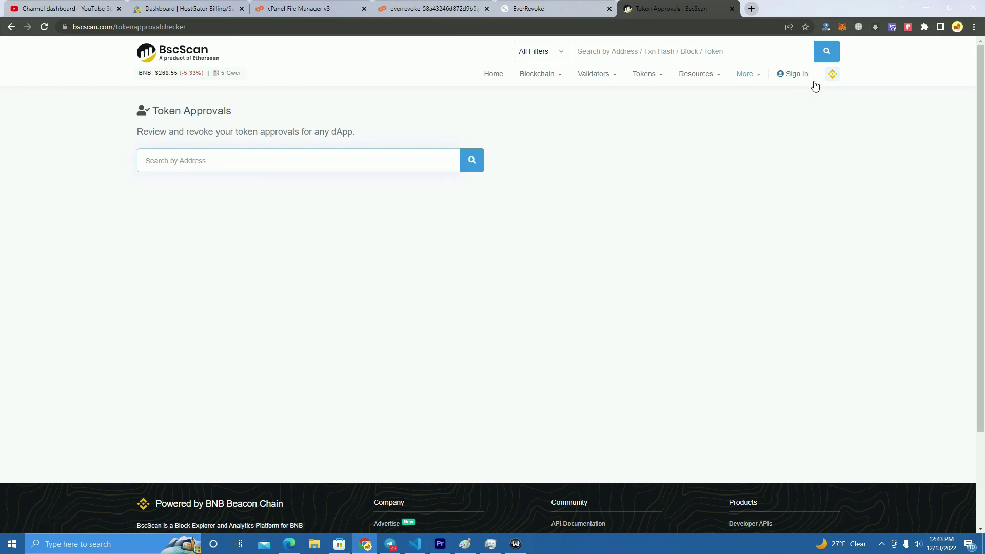
left_click(842, 27)
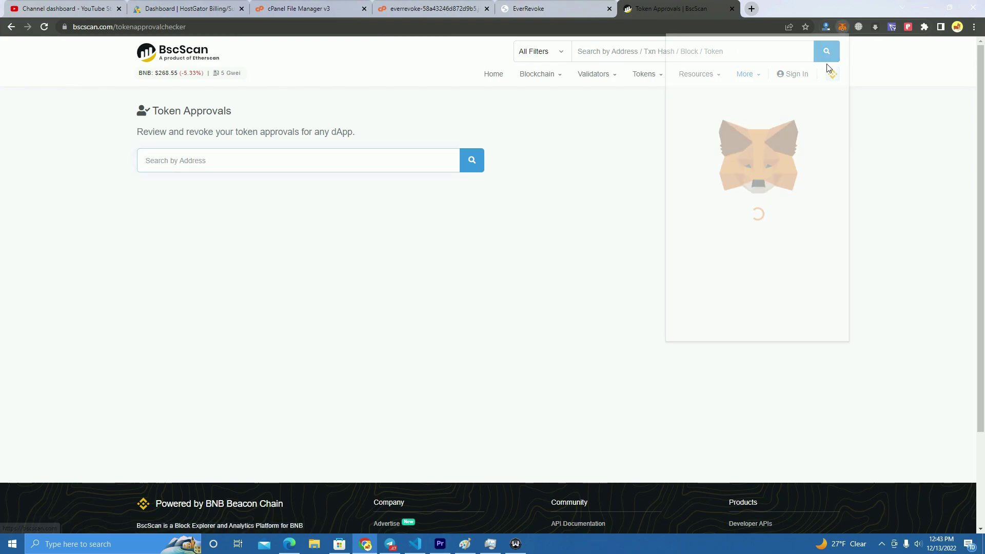
left_click(758, 90)
left_click(385, 160)
key("ctrl+v")
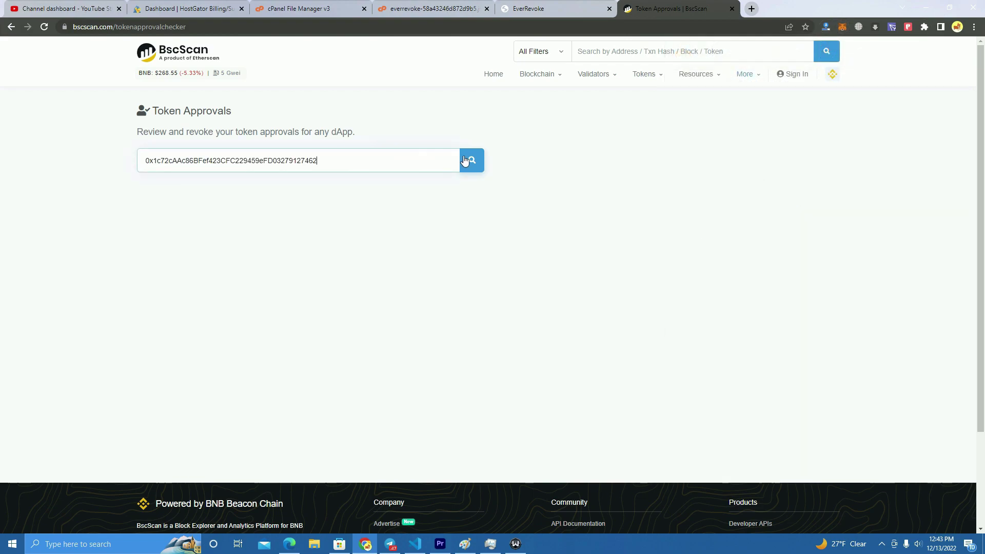
left_click(471, 160)
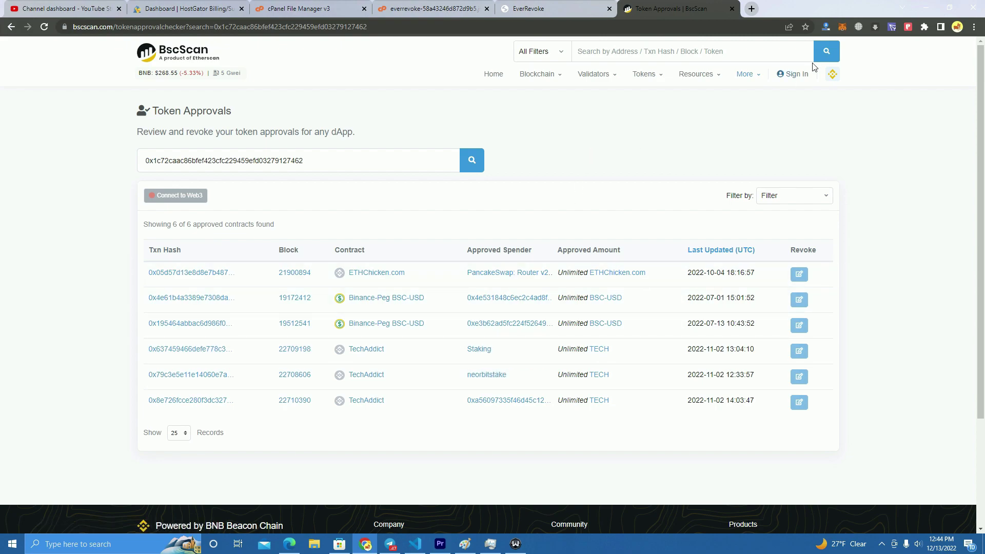
left_click(513, 9)
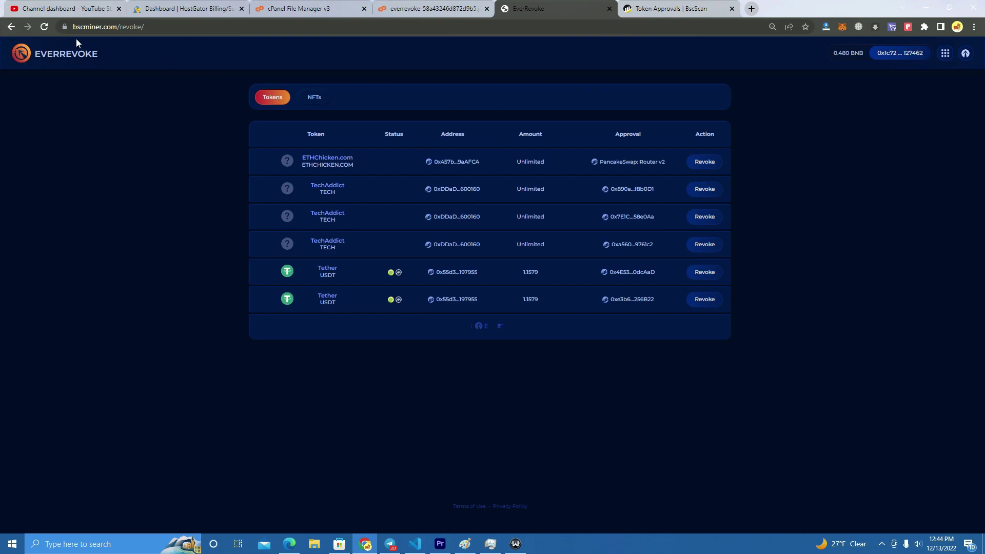
left_click(45, 28)
- Send a revoke for the ETHChicken.com PancakeSwap: Router v2 approval to MetaMask
left_click(704, 162)
left_click(501, 214)
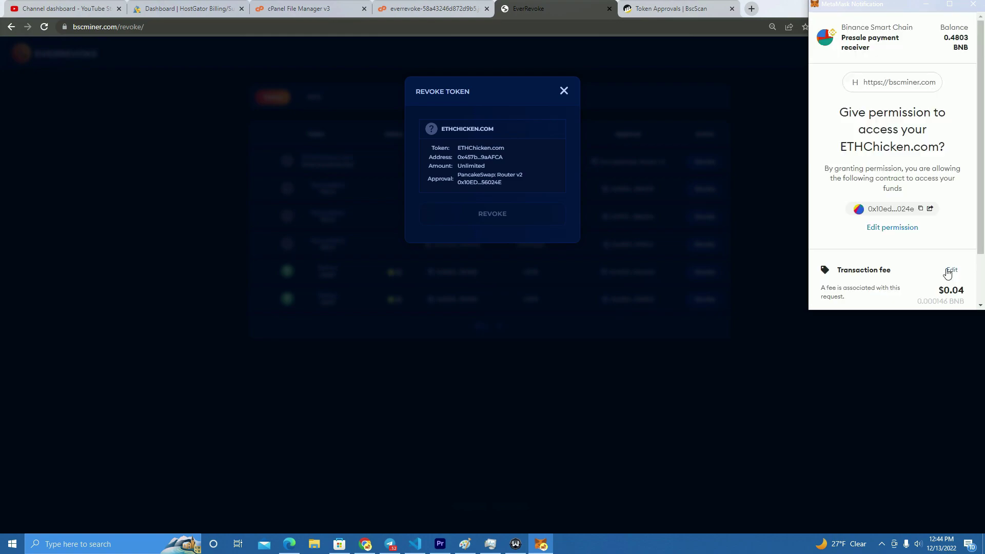
scroll(935, 219, "down", 2)
scroll(934, 134, "up", 3)
left_click_drag(840, 110, 956, 146)
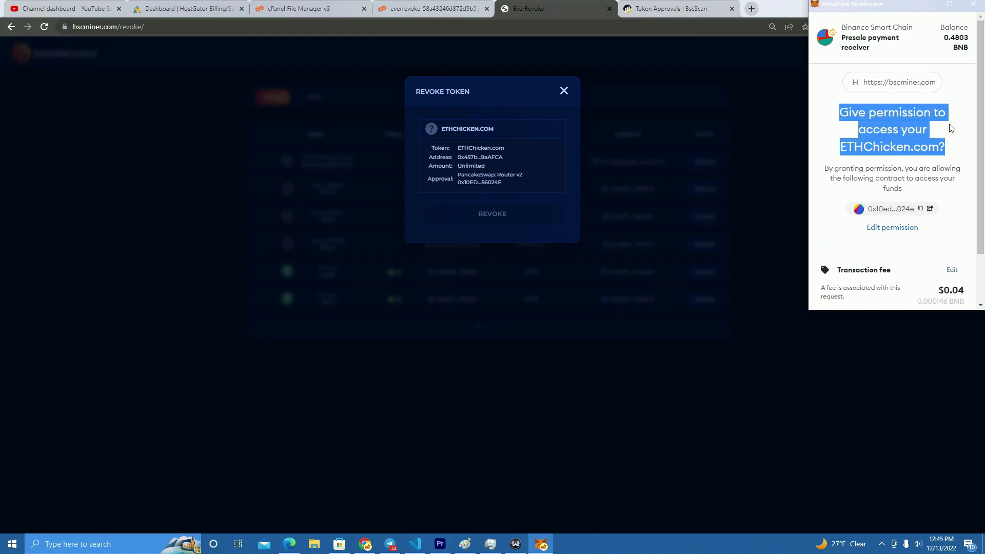
left_click(912, 133)
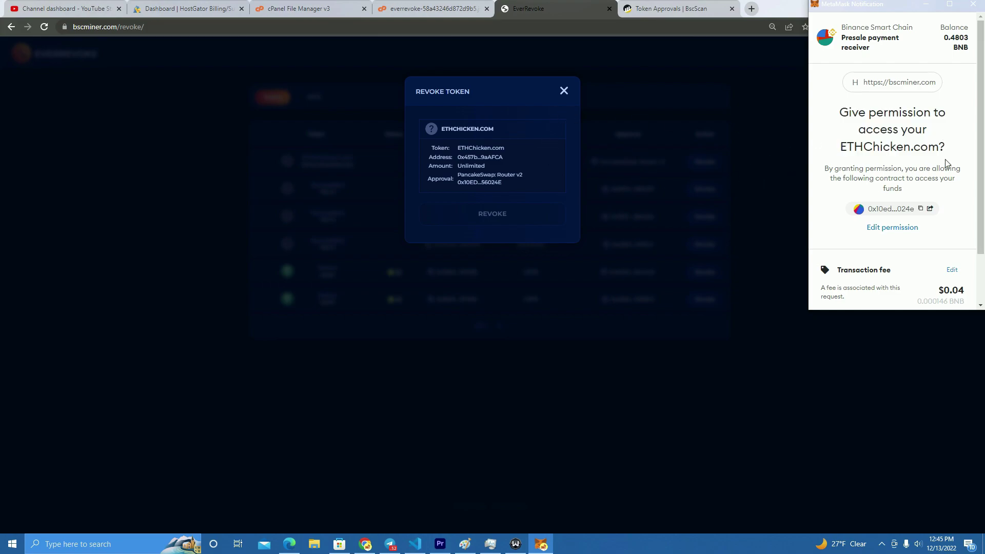
scroll(947, 169, "down", 2)
- Verify the approved amount is 0 in the transaction details, confirm in MetaMask, and close the dialog
left_click(893, 256)
scroll(918, 220, "down", 3)
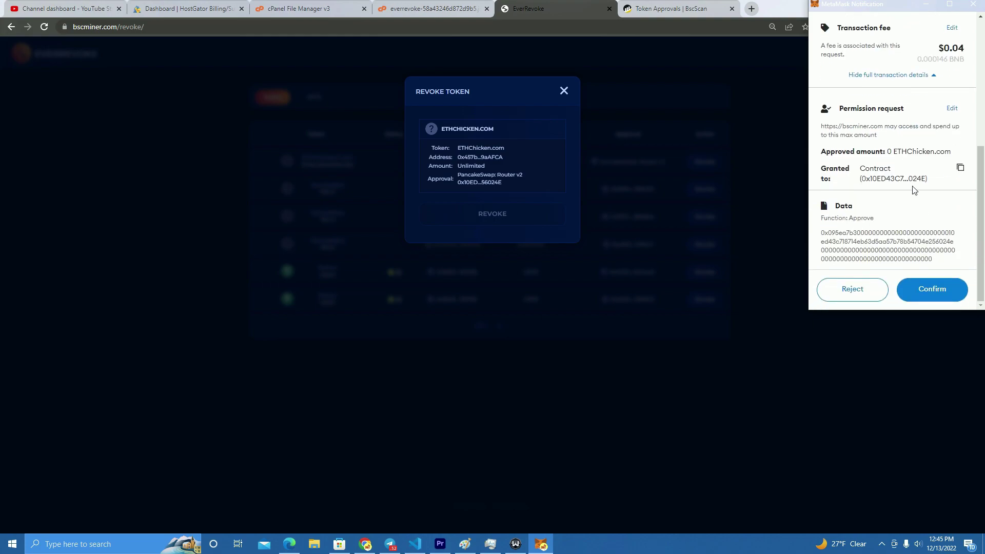
left_click_drag(891, 150, 858, 151)
left_click(862, 150)
scroll(923, 170, "up", 5)
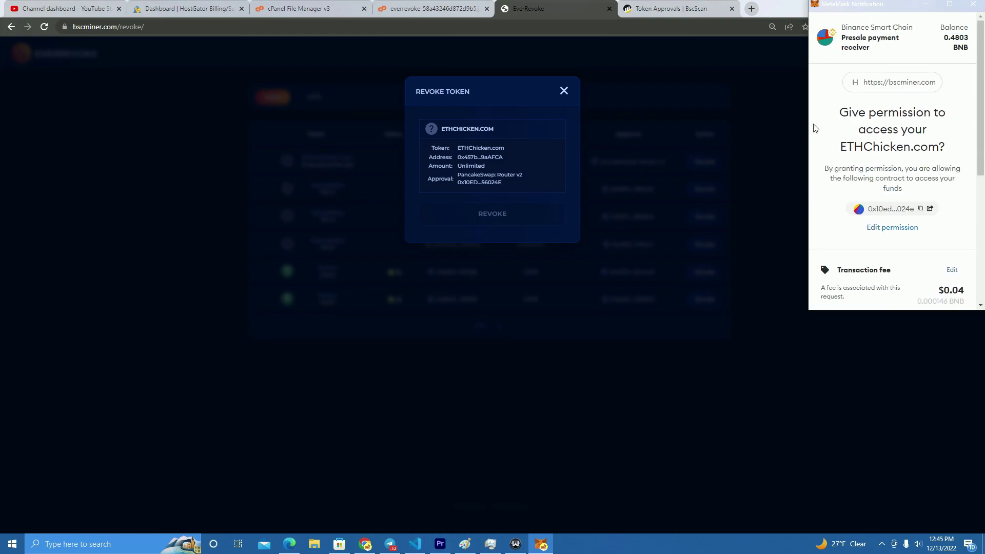
scroll(893, 148, "down", 1)
scroll(890, 139, "down", 3)
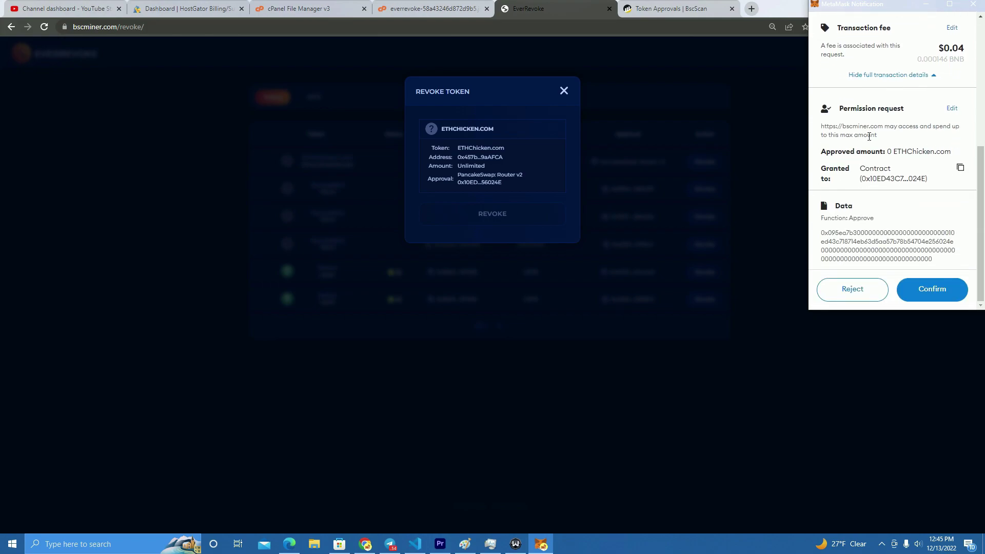
scroll(892, 139, "up", 3)
scroll(897, 139, "down", 3)
double_click(889, 151)
scroll(922, 156, "up", 1)
scroll(922, 156, "up", 4)
scroll(898, 164, "down", 5)
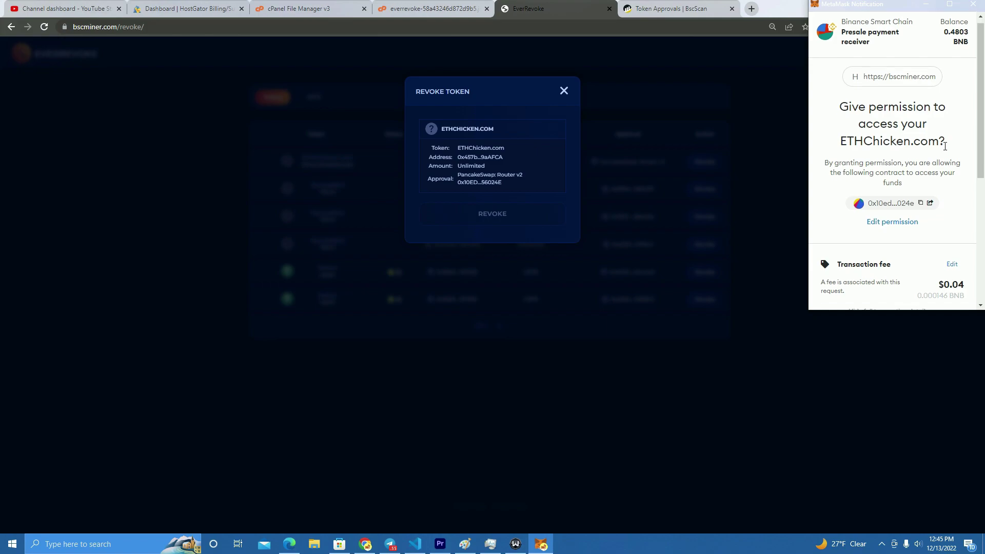
scroll(918, 152, "up", 5)
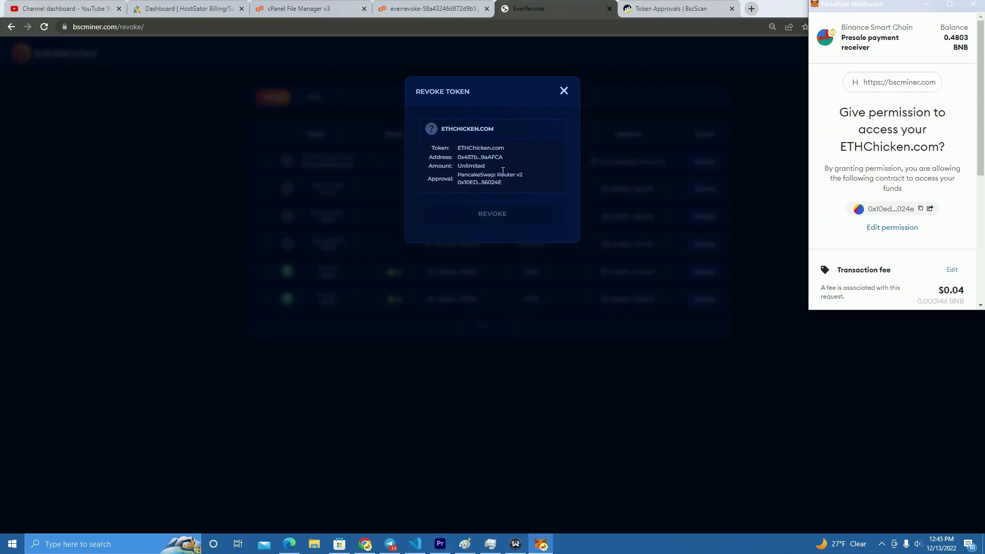
scroll(930, 273, "down", 5)
left_click(932, 289)
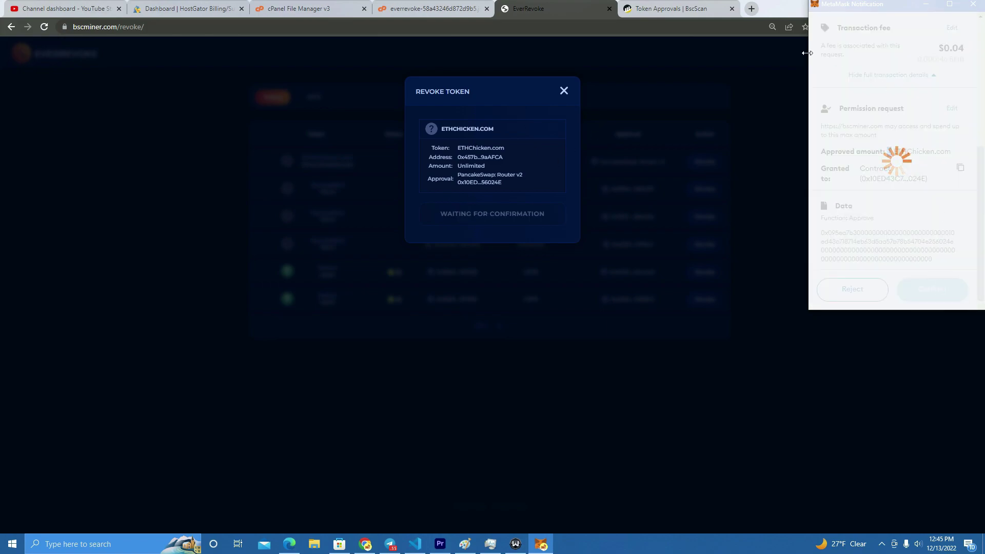
left_click(564, 91)
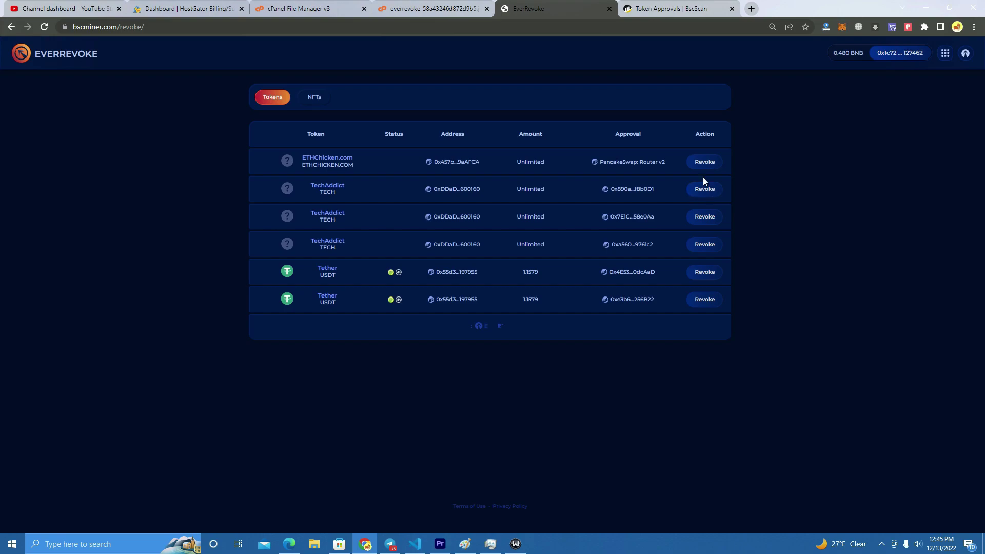
- Check BscScan, then view EverRevoke's refreshed list of five approvals without ETHChicken.com
left_click(703, 164)
left_click(564, 93)
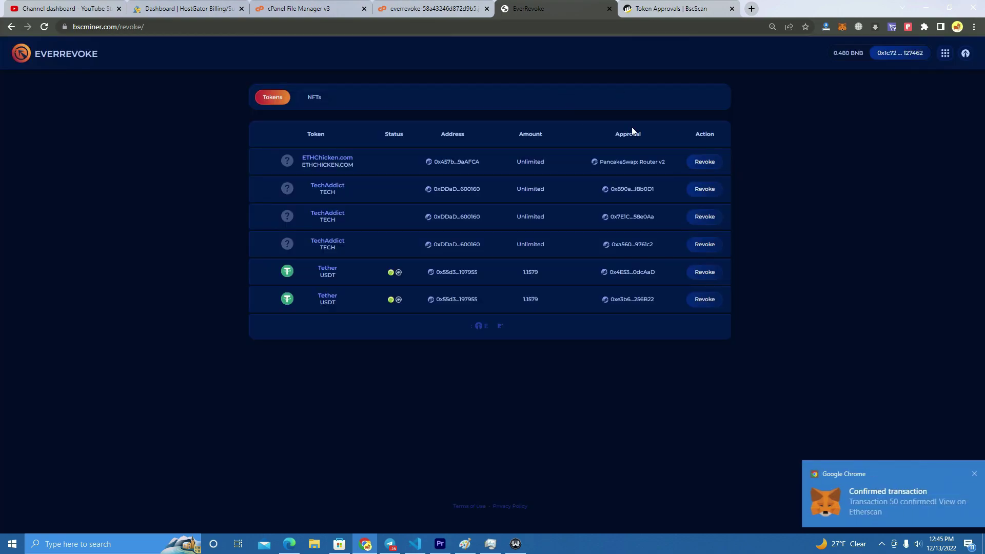
key("ctrl+Tab")
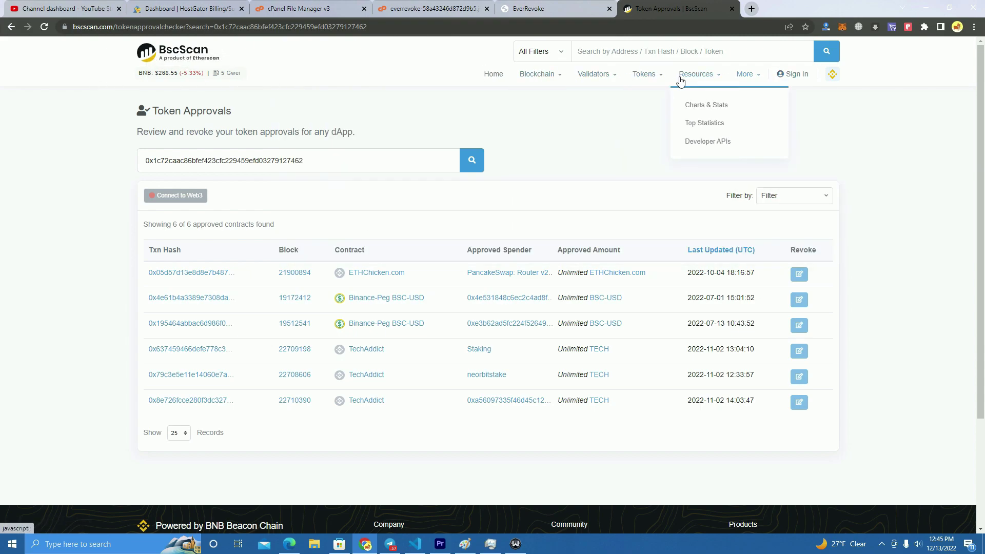
mouse_move(756, 70)
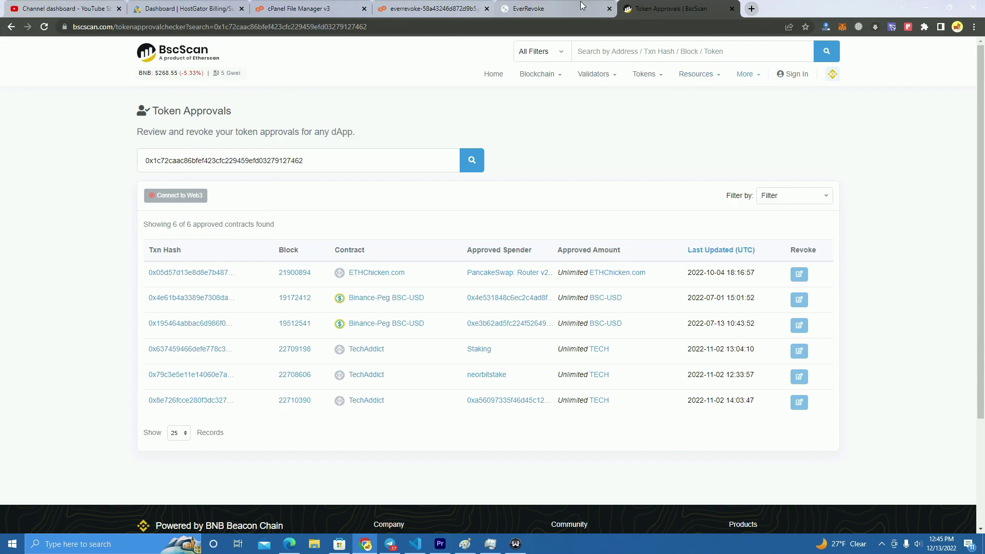
left_click(592, 10)
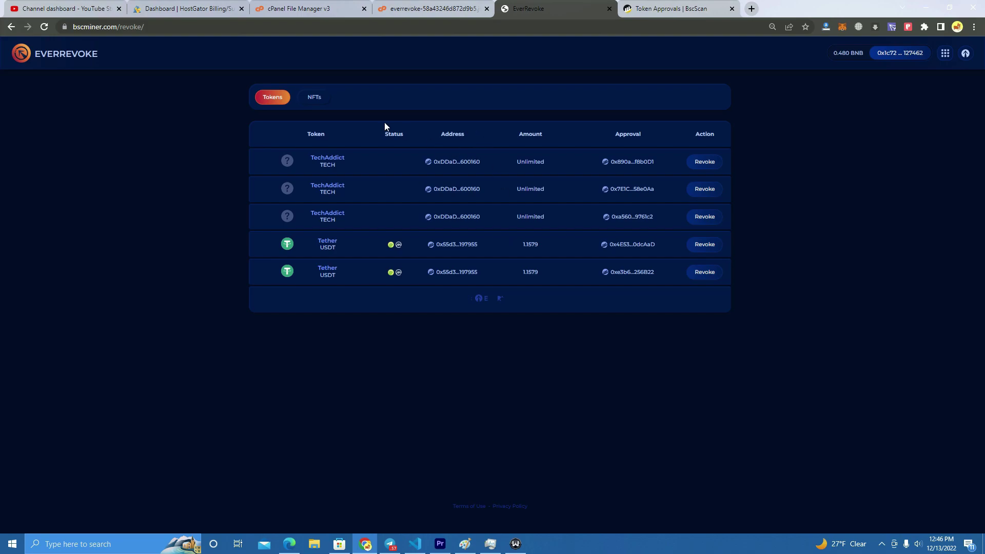
left_click(318, 98)
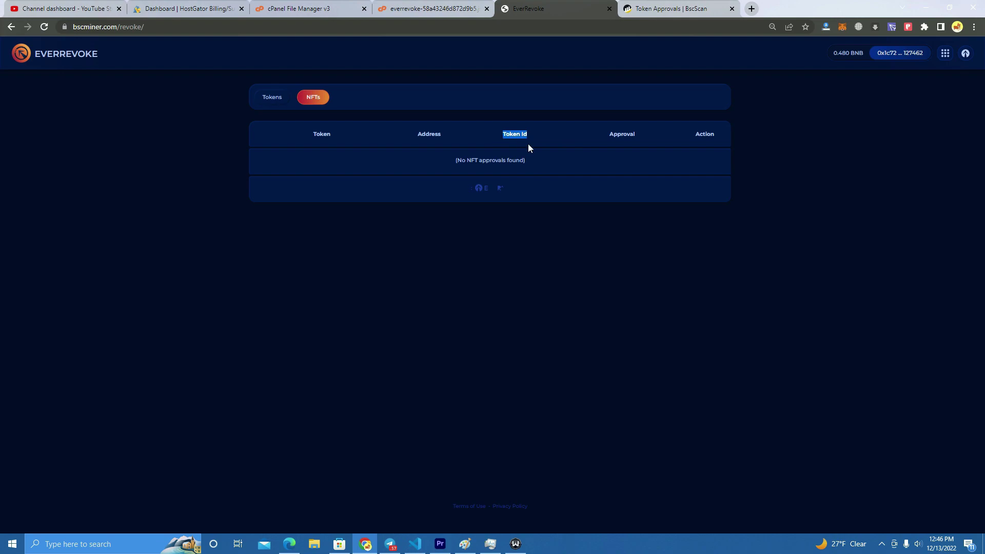
left_click(277, 99)
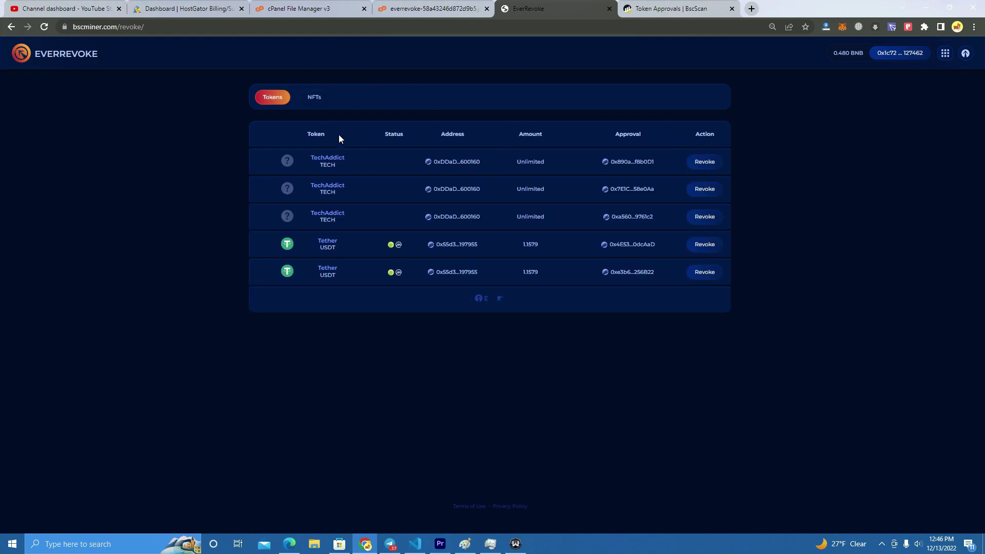
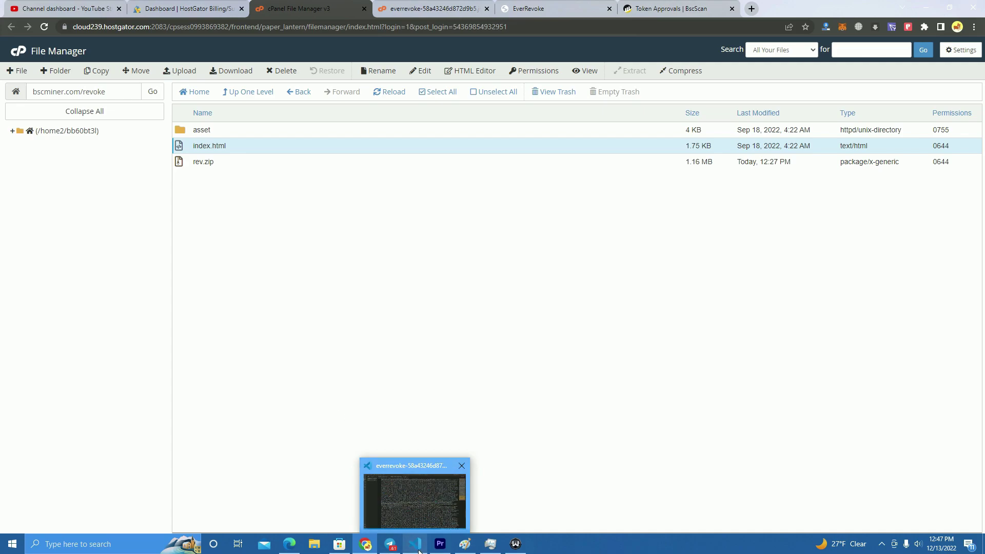
- Collapse the pages folder in the VS Code file tree, then view the live EverRevoke site at bscminer.com/revoke
left_click(418, 550)
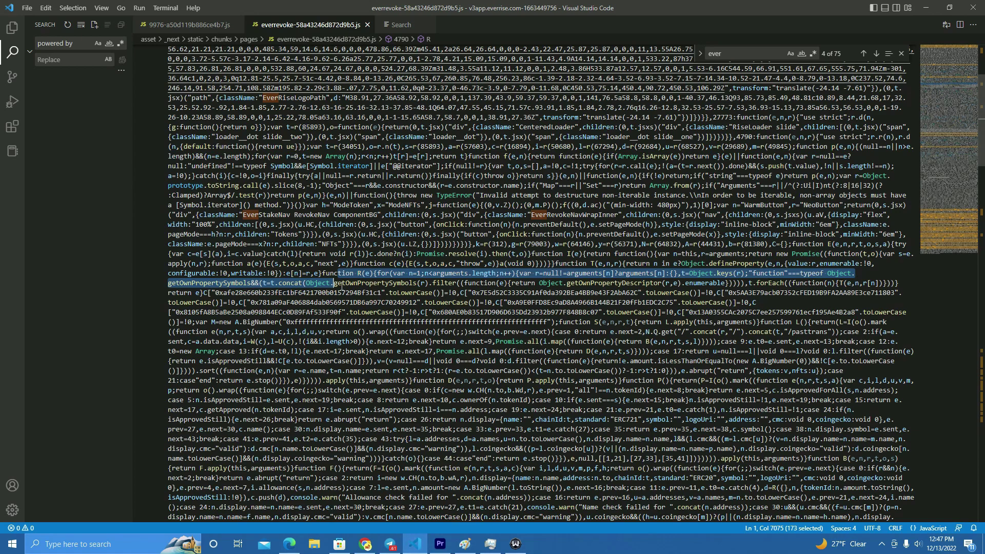
left_click(12, 27)
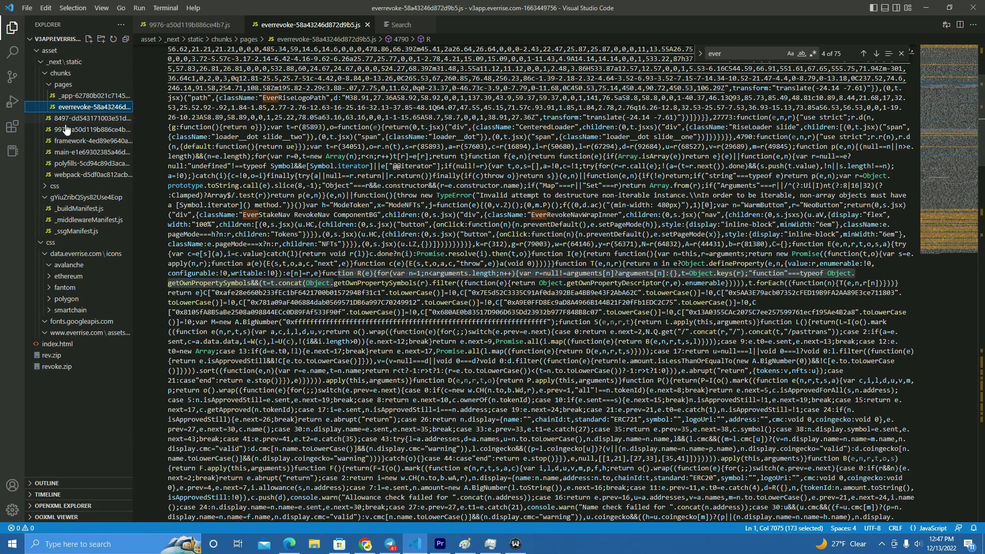
left_click(59, 85)
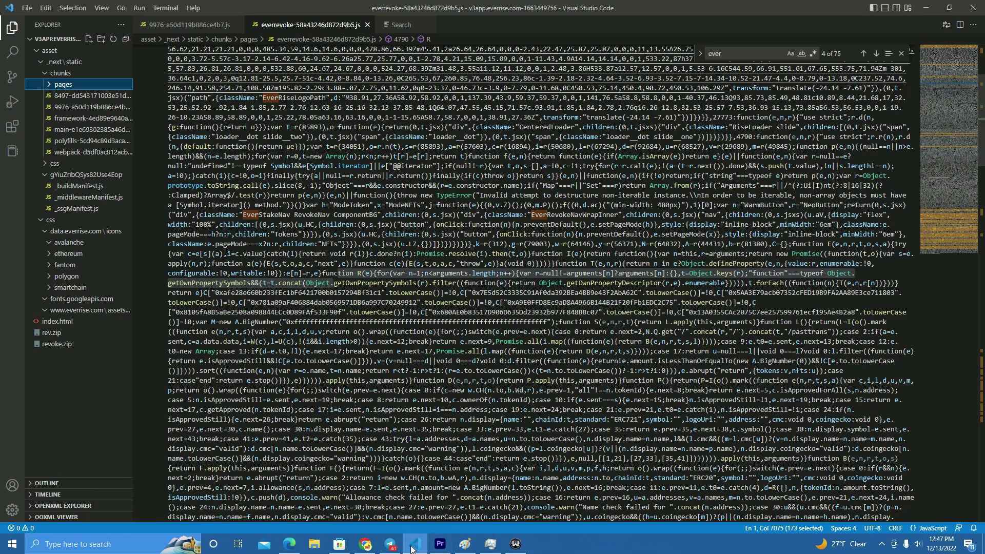
left_click(366, 544)
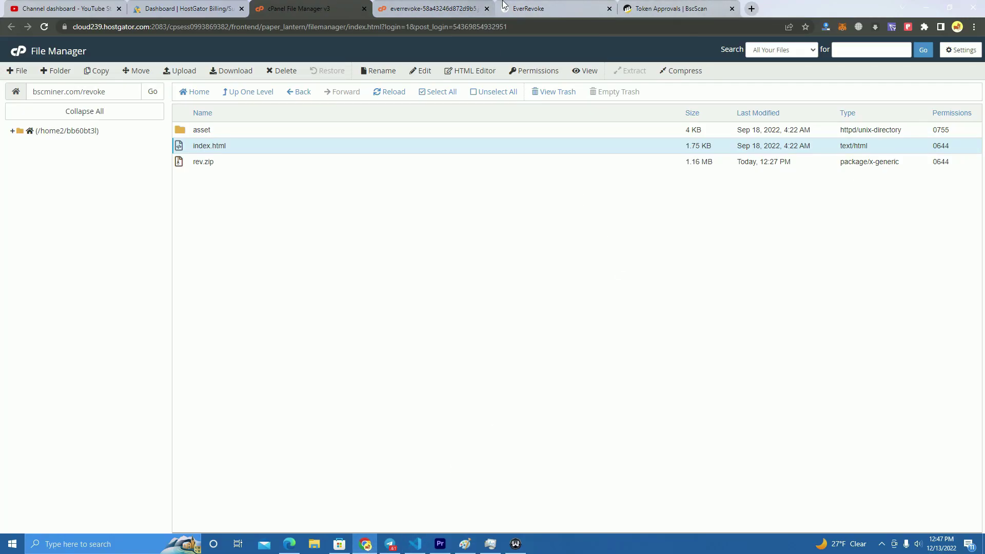
left_click(583, 6)
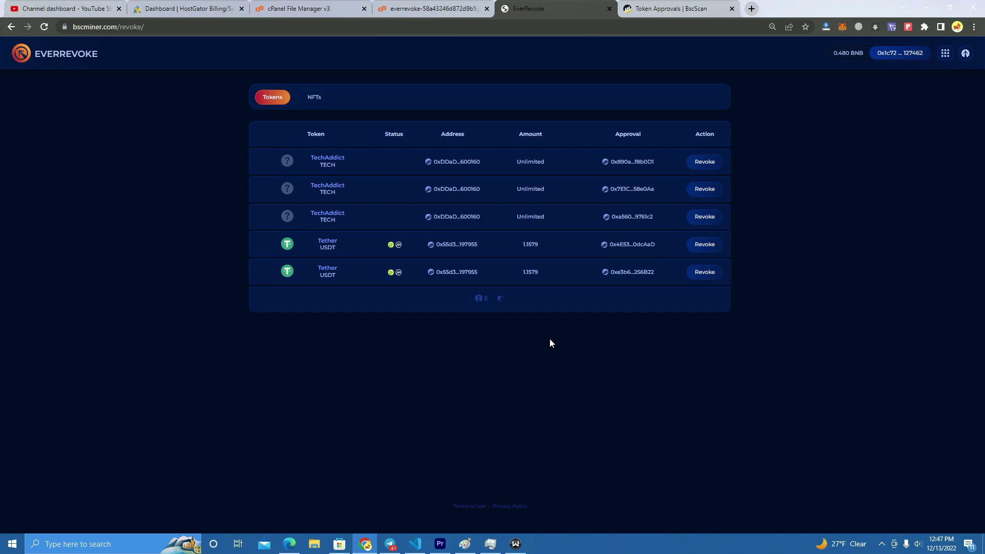